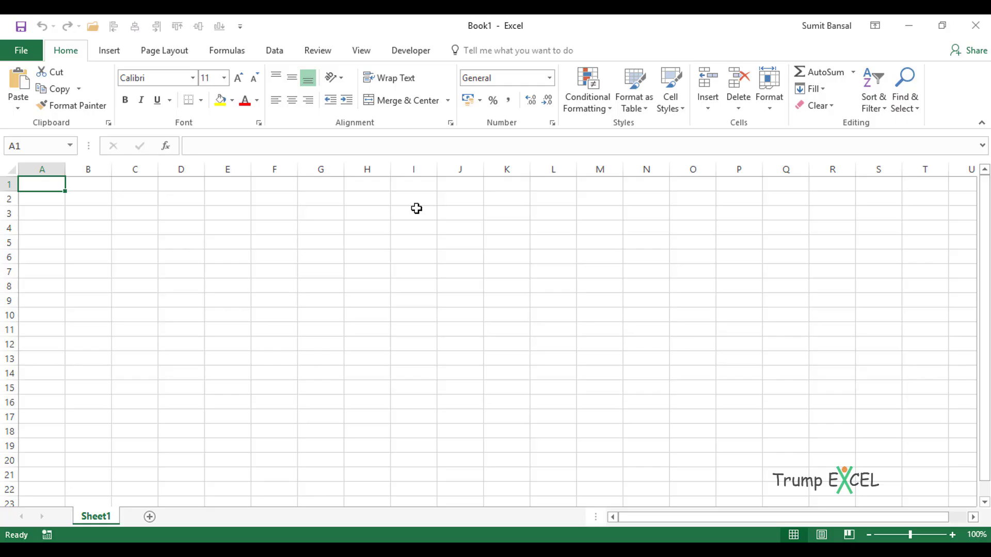
# Step: Minimize the blank Excel workbook so the desktop folders are visible
pyautogui.click(912, 36)
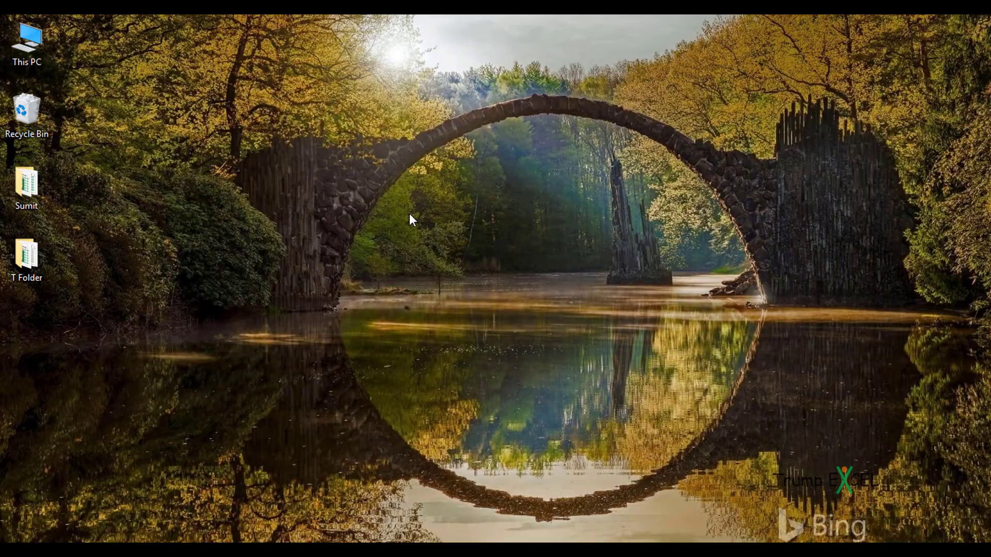
# Step: Inspect T Folder's four files and its SF1 subfolder, then minimize the Explorer window
pyautogui.doubleClick(42, 268)
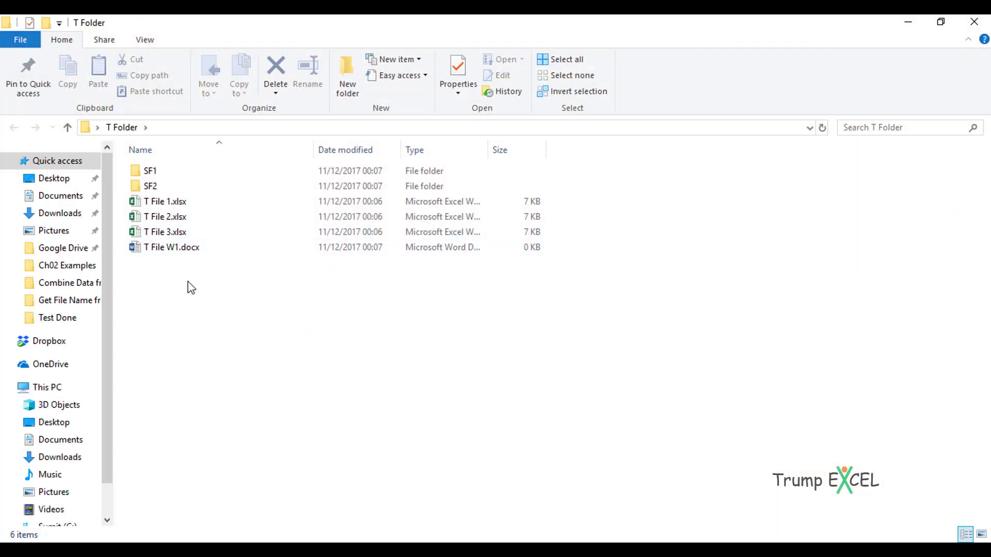
pyautogui.moveTo(189, 284); pyautogui.dragTo(160, 192)
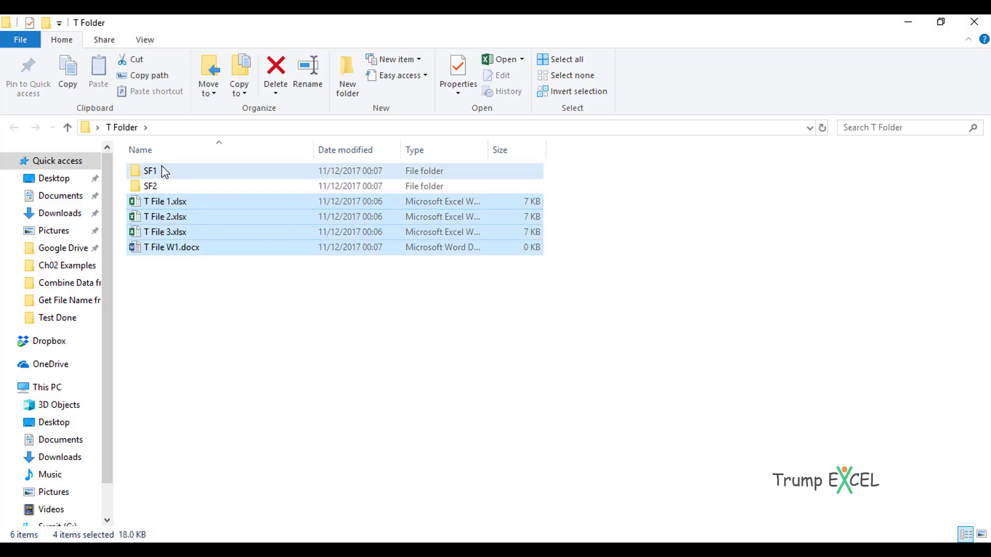
pyautogui.doubleClick(162, 171)
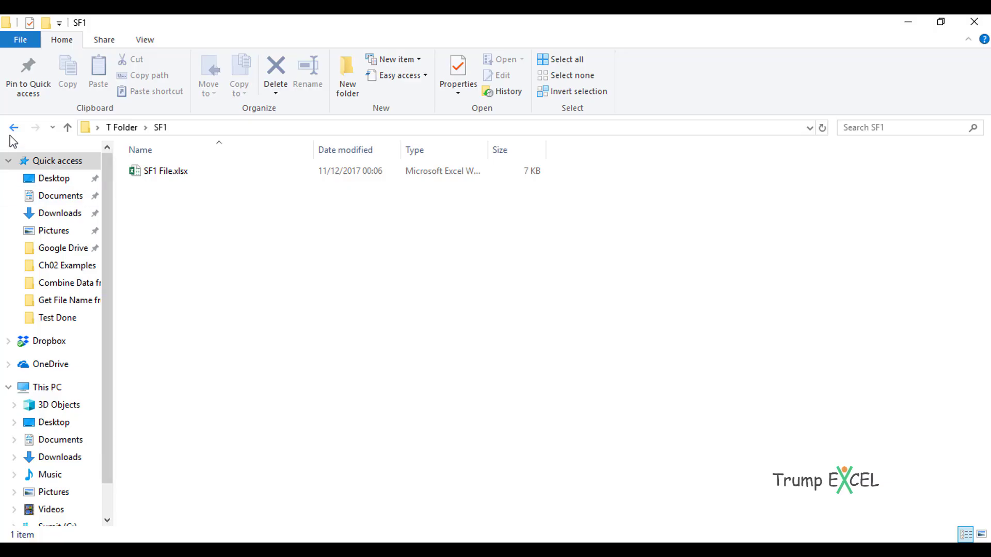
pyautogui.click(13, 129)
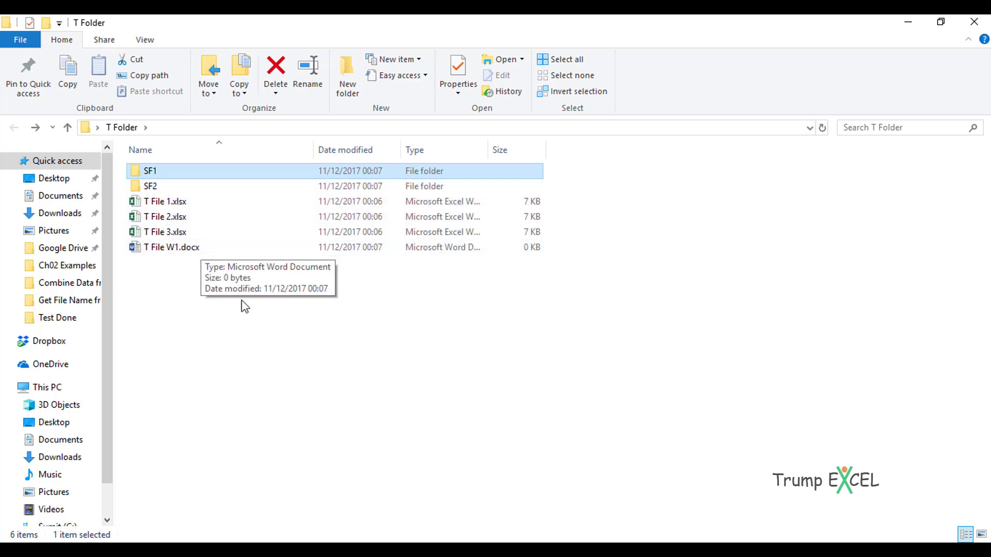
pyautogui.click(912, 24)
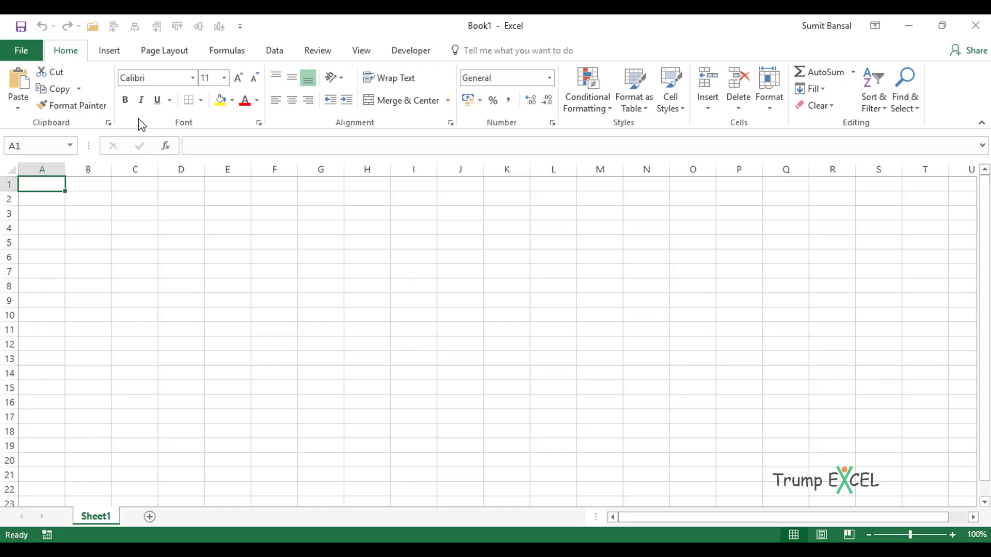
pyautogui.click(21, 51)
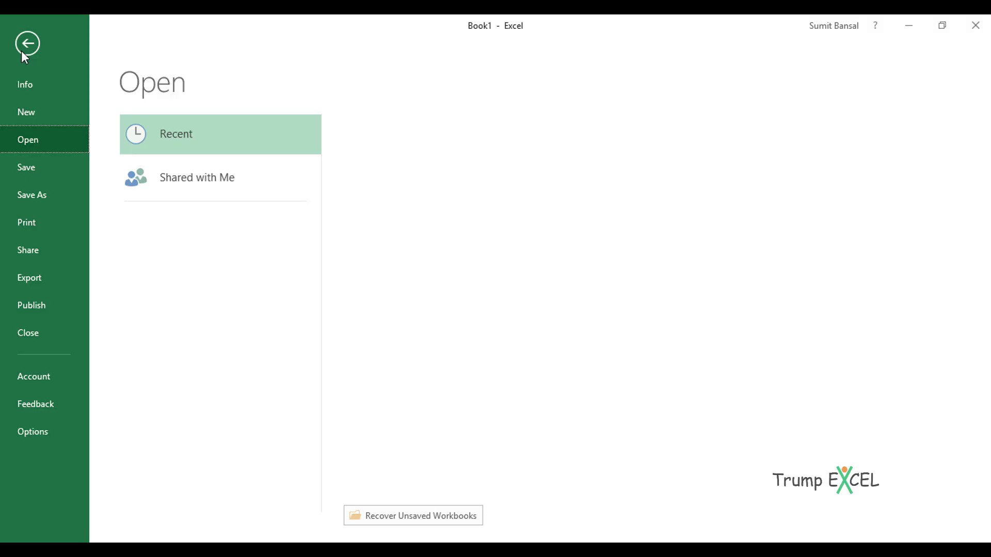
pyautogui.click(31, 430)
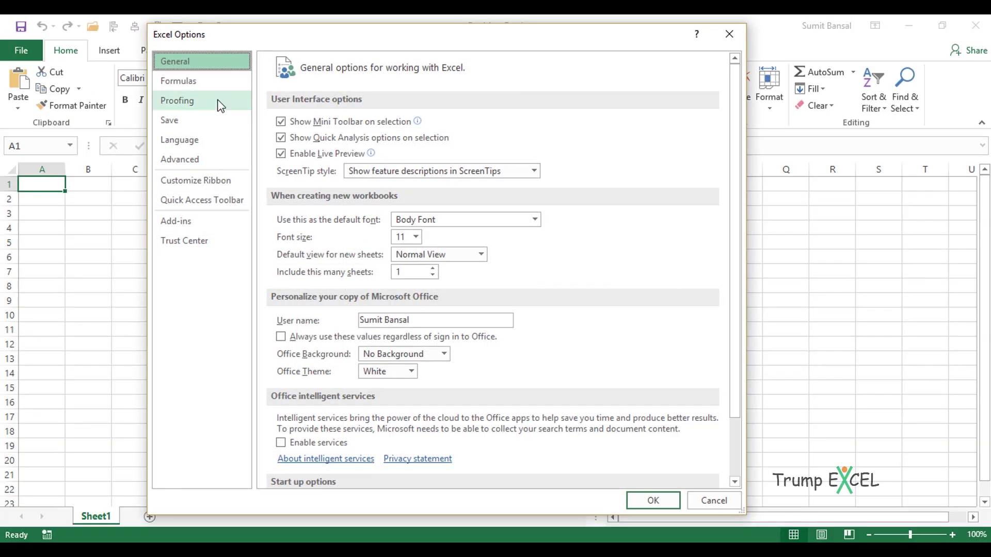
pyautogui.click(192, 222)
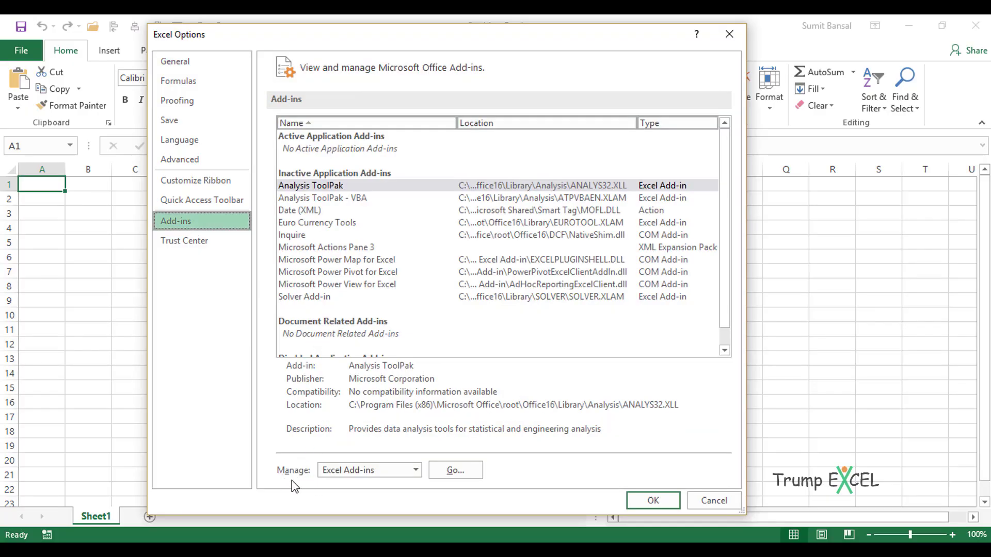
pyautogui.click(416, 473)
pyautogui.click(360, 421)
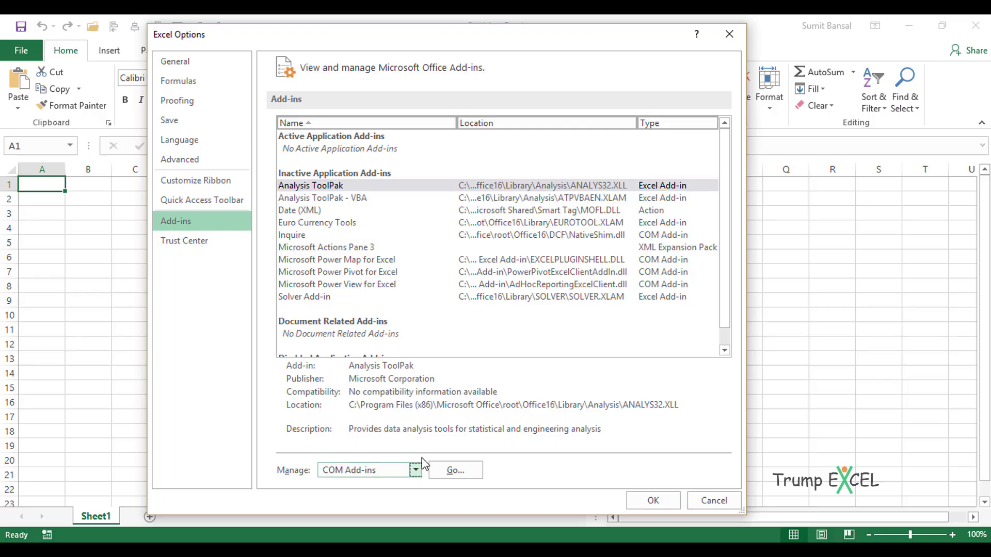
pyautogui.click(442, 474)
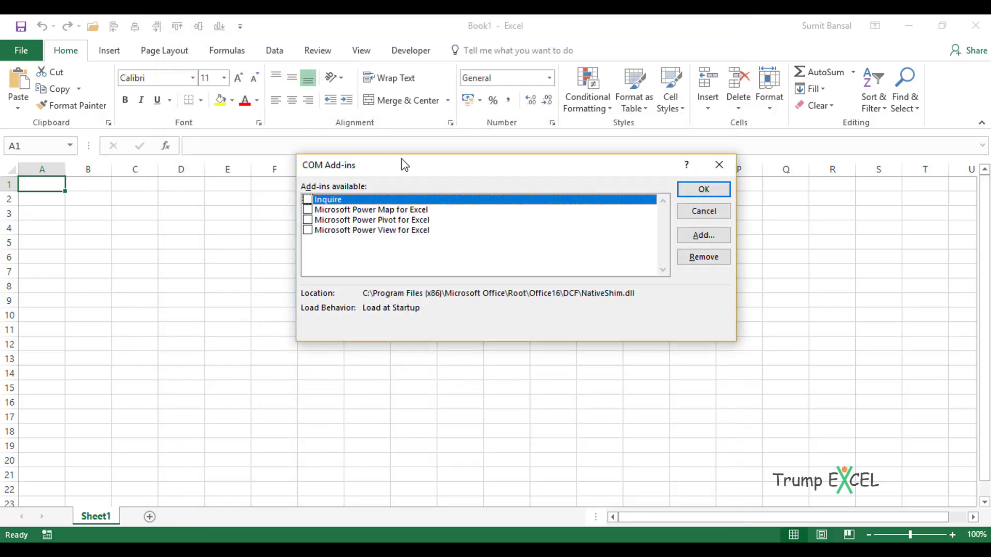
pyautogui.moveTo(406, 164); pyautogui.dragTo(384, 185)
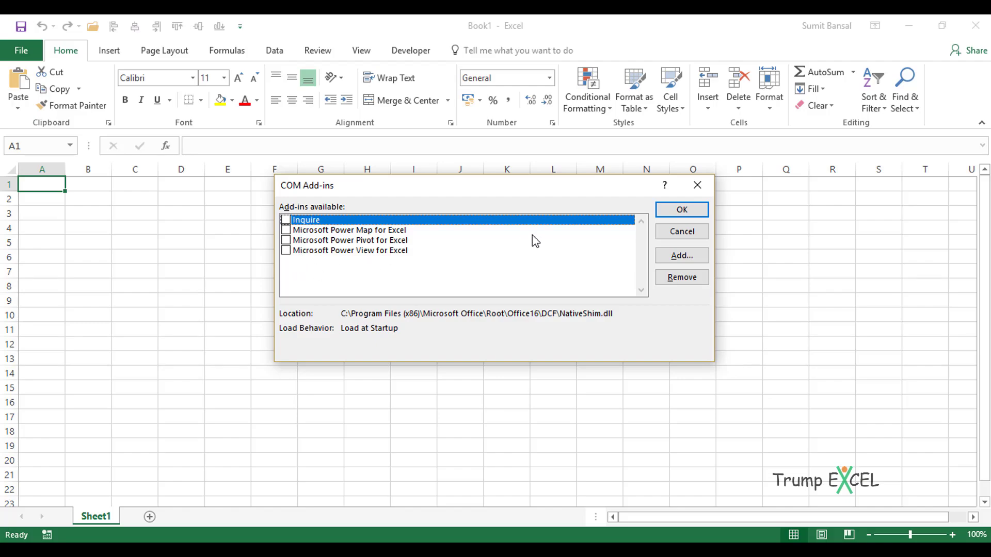
pyautogui.click(695, 191)
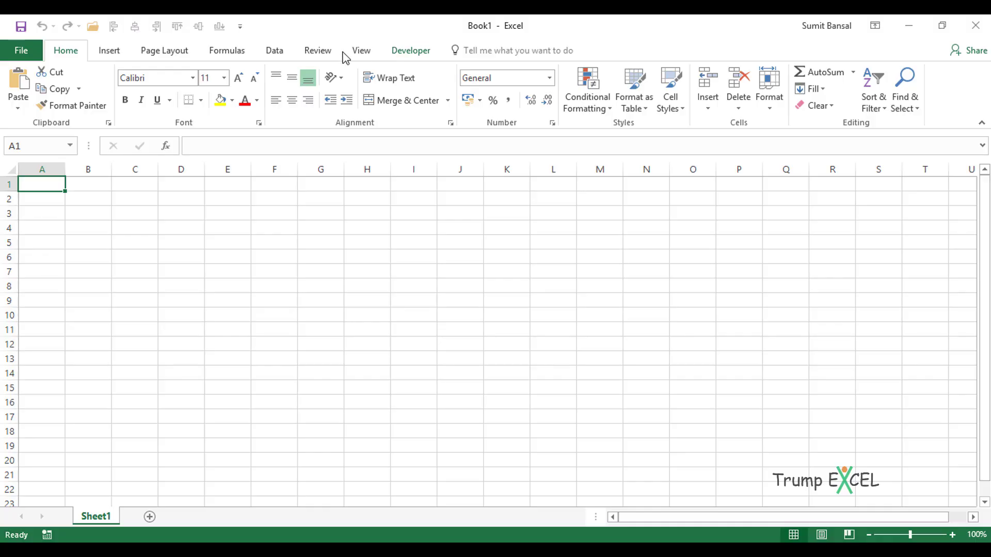
# Step: Start a new query from a folder via Data > New Query > From File > From Folder
pyautogui.click(276, 57)
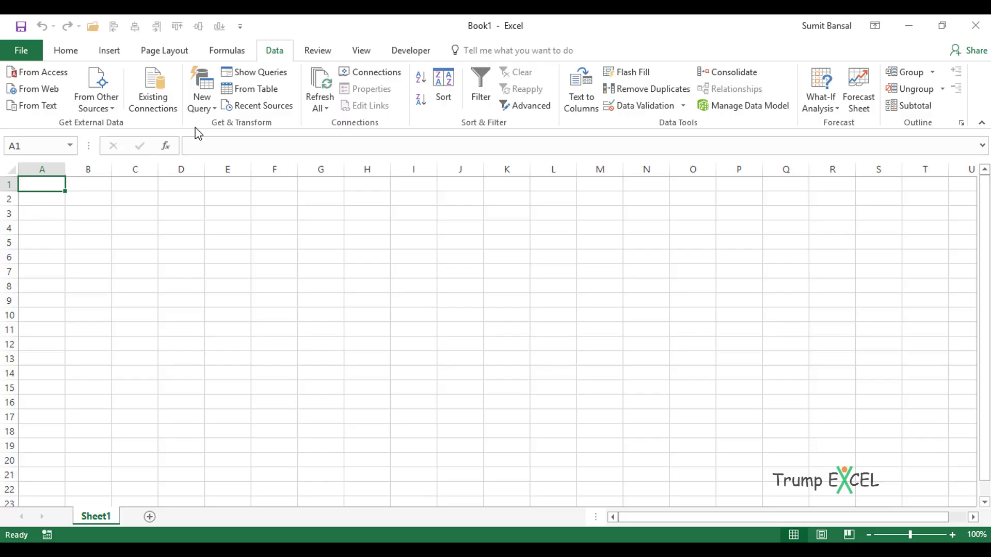
pyautogui.click(201, 112)
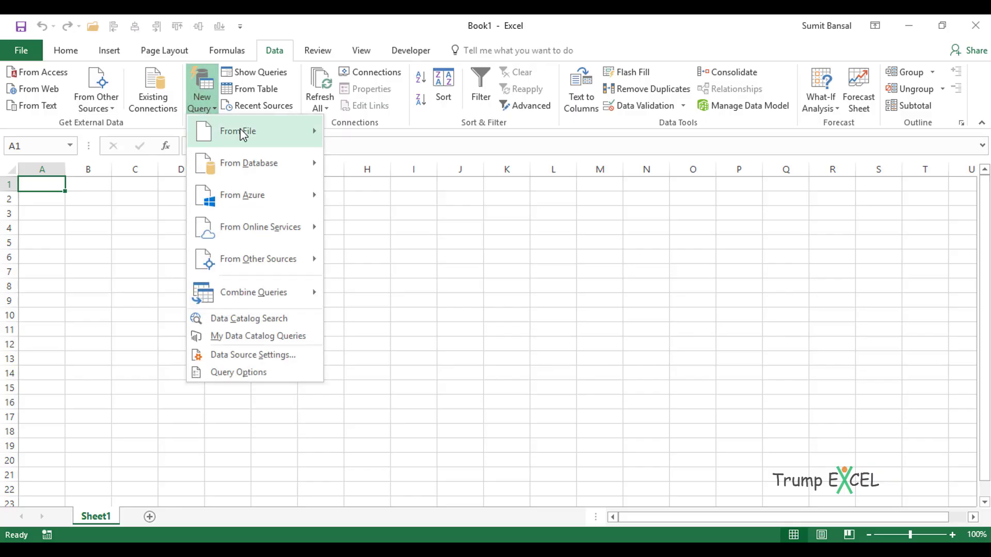
pyautogui.moveTo(288, 130)
pyautogui.click(393, 299)
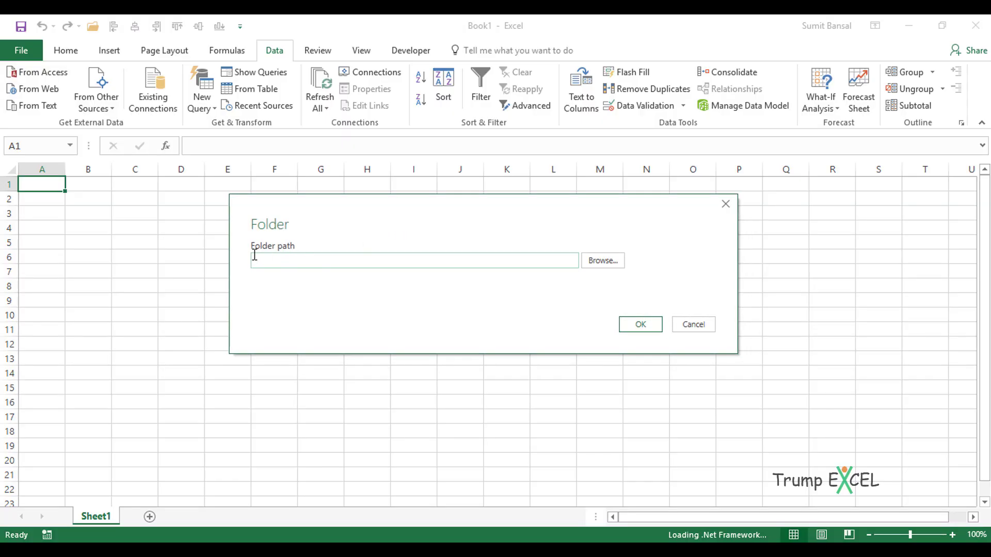
# Step: Browse to T Folder as the folder path and open the six-file preview
pyautogui.click(613, 263)
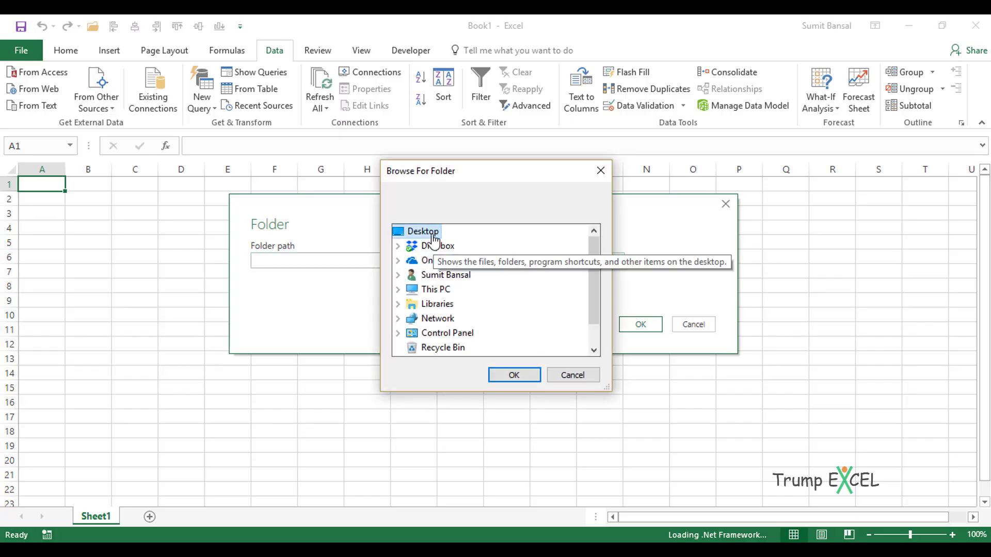
pyautogui.click(436, 289)
pyautogui.scroll(-1, 455, 296)
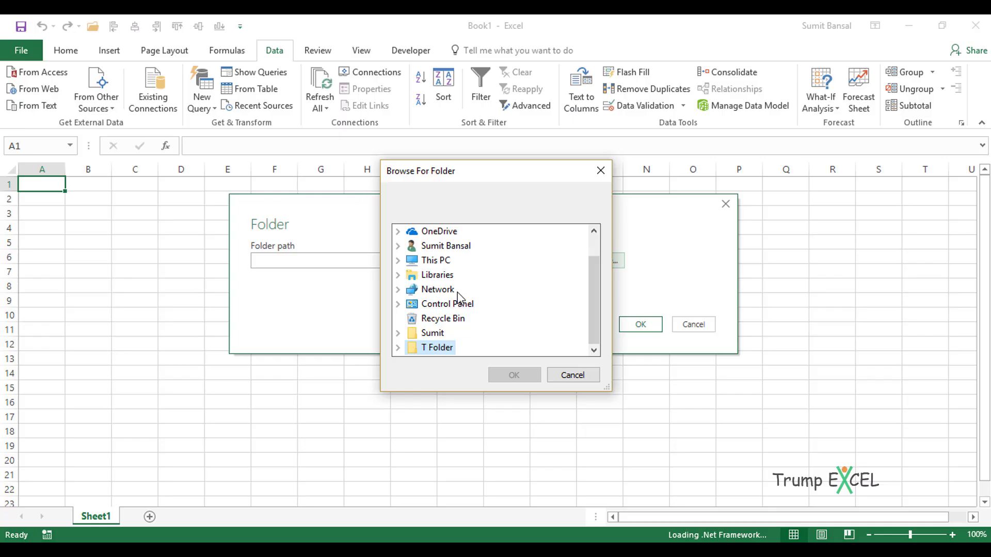
pyautogui.doubleClick(434, 346)
pyautogui.click(504, 374)
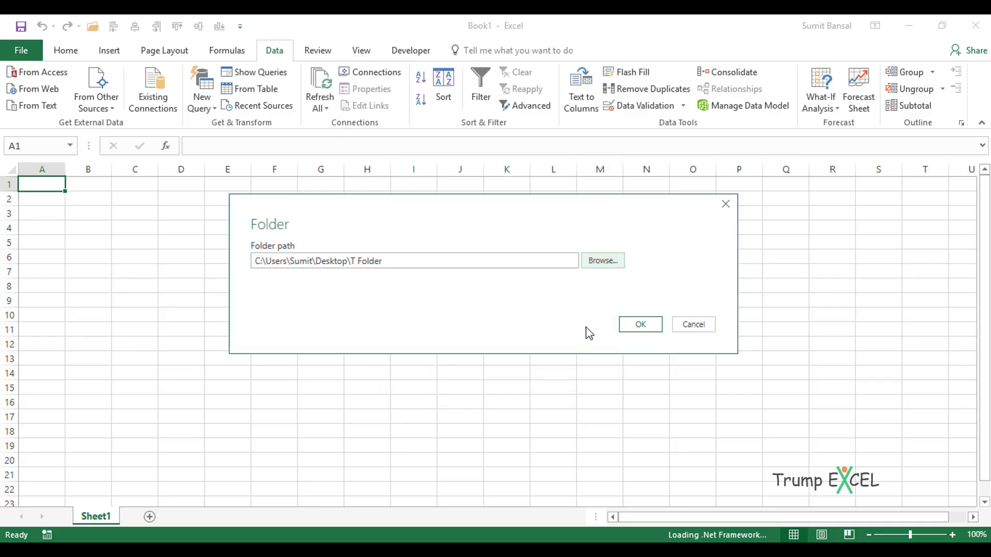
pyautogui.click(638, 327)
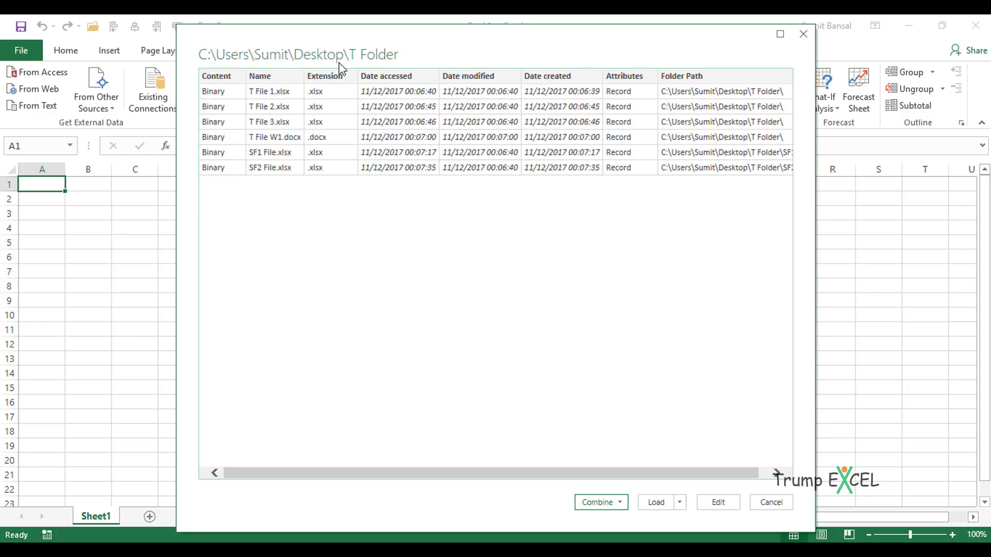
# Step: Check the full Folder Path values, then load the file list to a new sheet as table T_Folder
pyautogui.moveTo(441, 60); pyautogui.dragTo(402, 60)
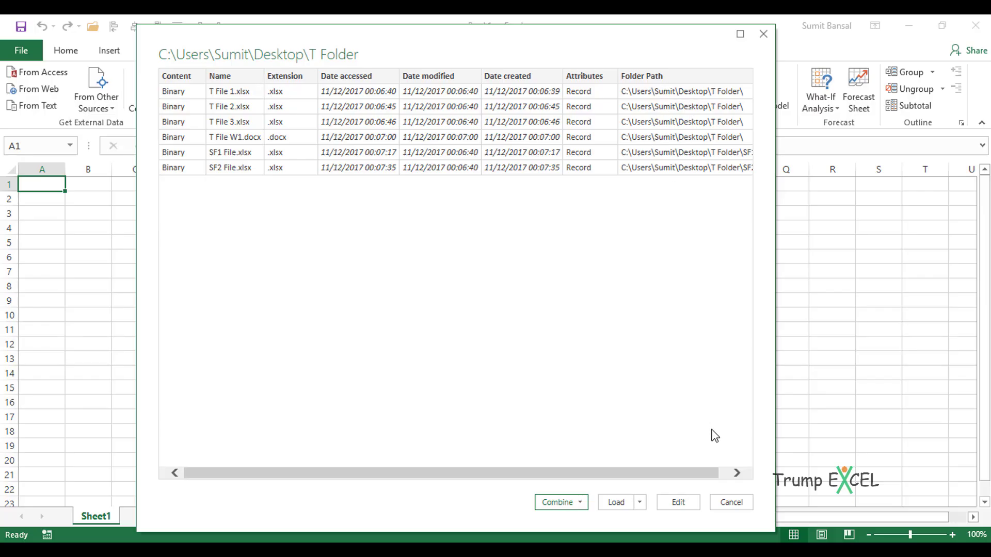
pyautogui.click(737, 474)
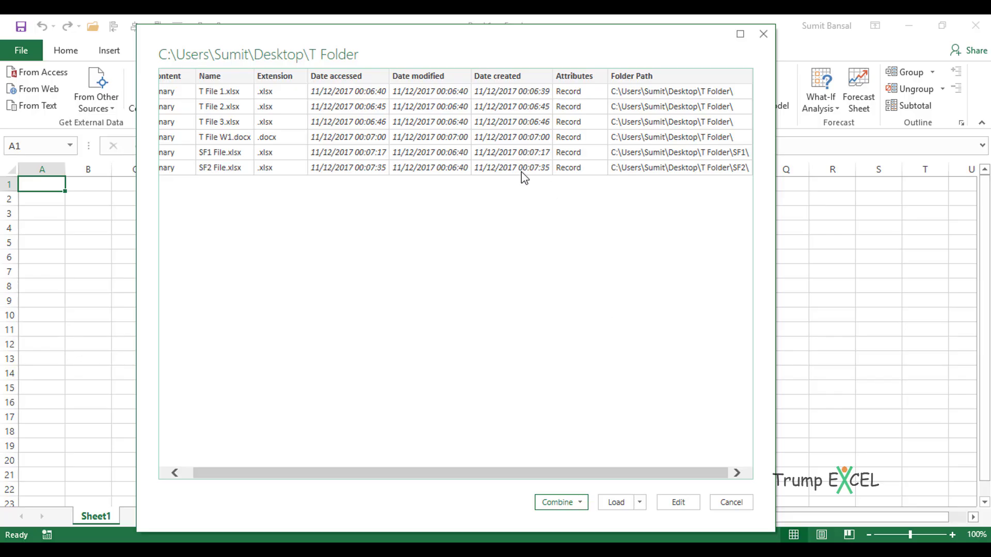
pyautogui.moveTo(488, 475); pyautogui.dragTo(449, 479)
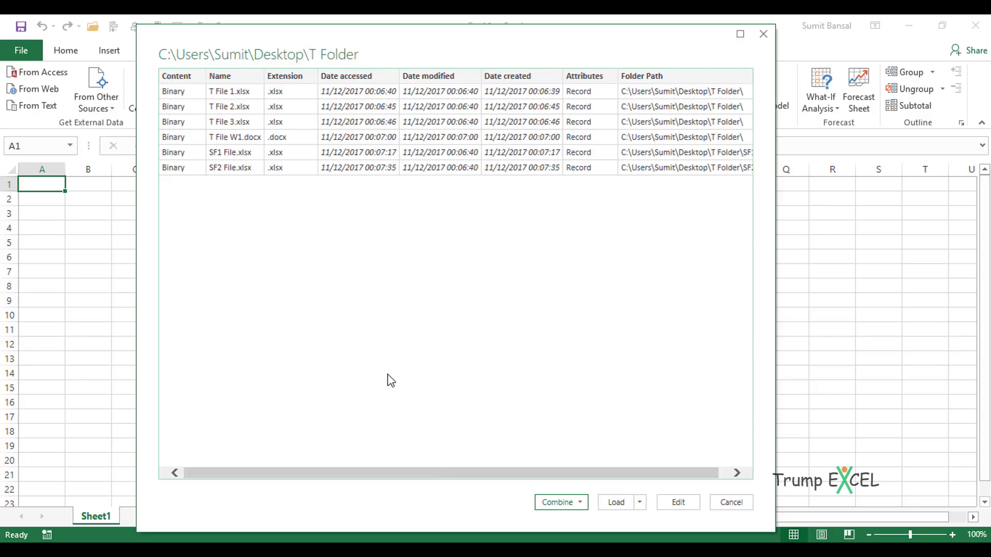
pyautogui.click(616, 502)
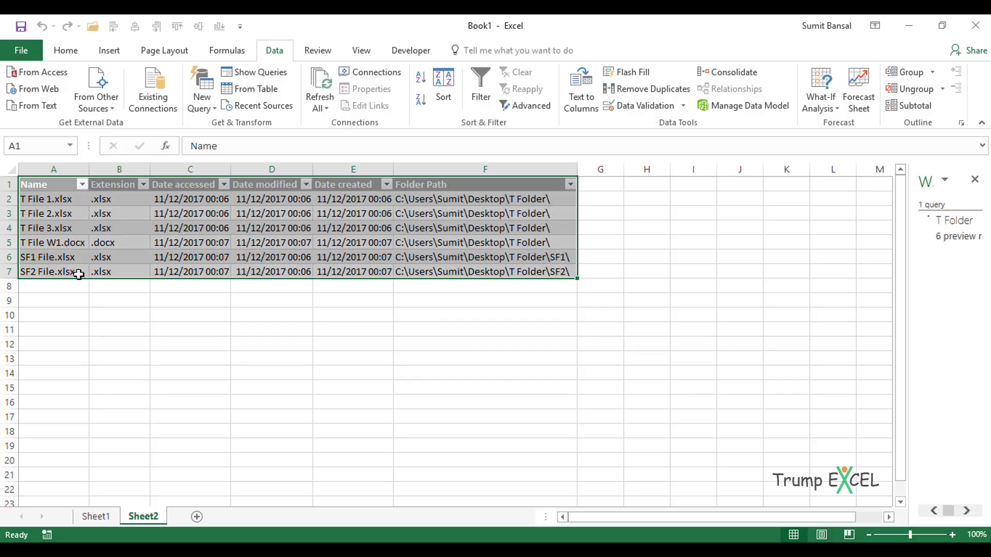
# Step: Deselect the T_Folder table and add a new blank Sheet3
pyautogui.click(225, 332)
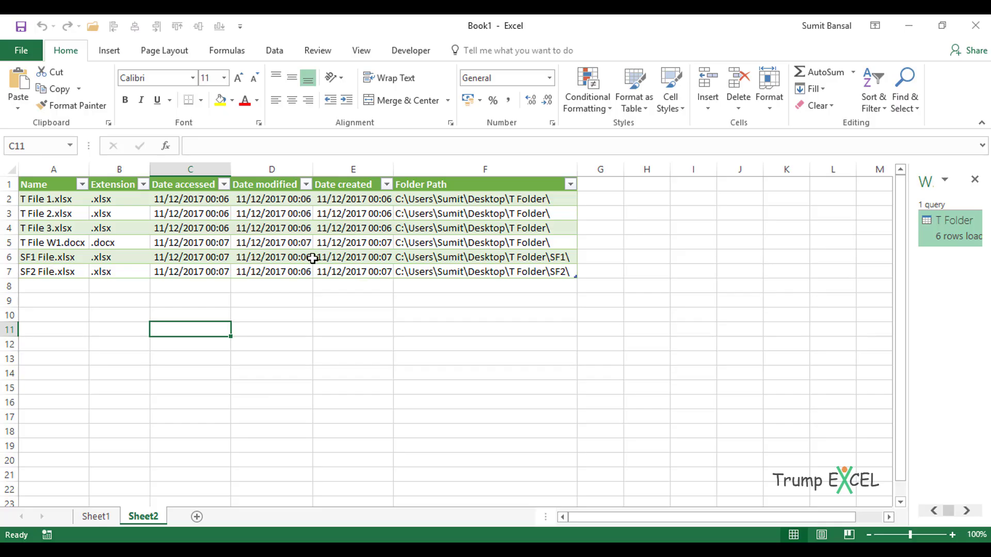
pyautogui.click(198, 518)
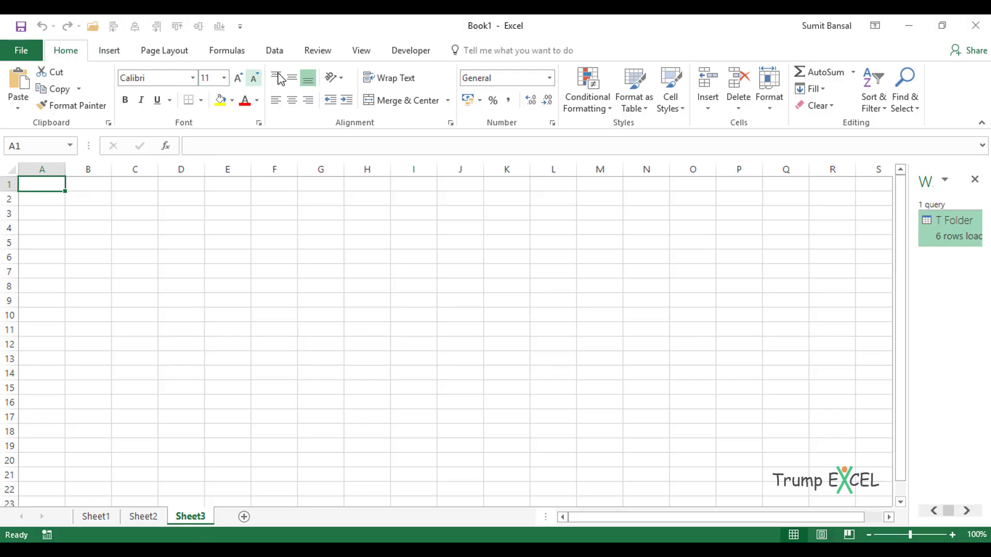
# Step: Create a second From Folder query pointing at T Folder and preview its six files
pyautogui.click(276, 55)
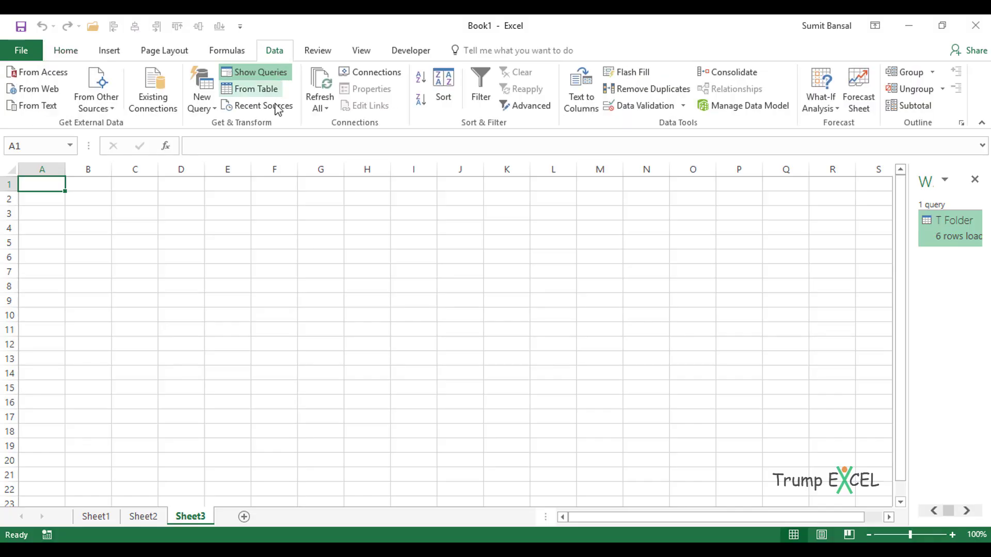
pyautogui.click(209, 108)
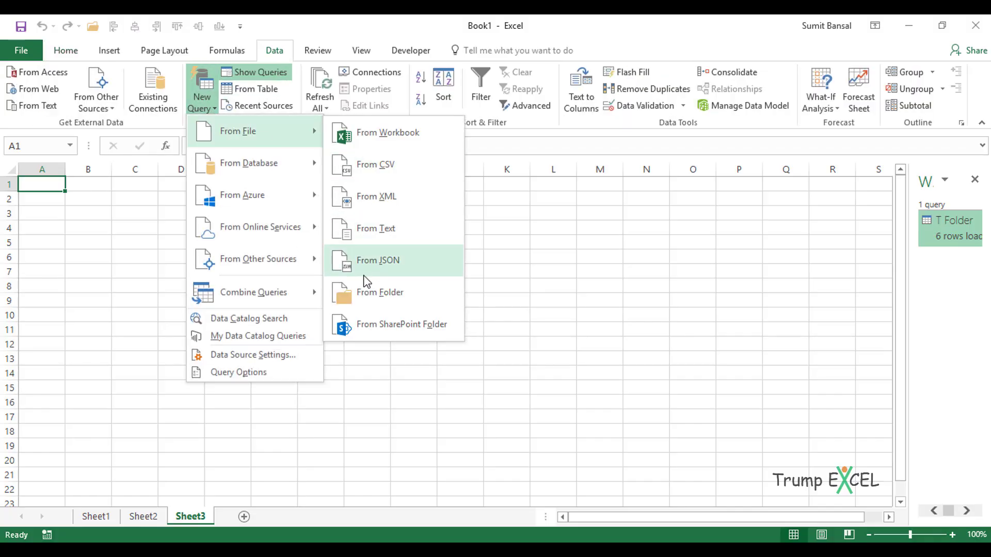
pyautogui.click(372, 302)
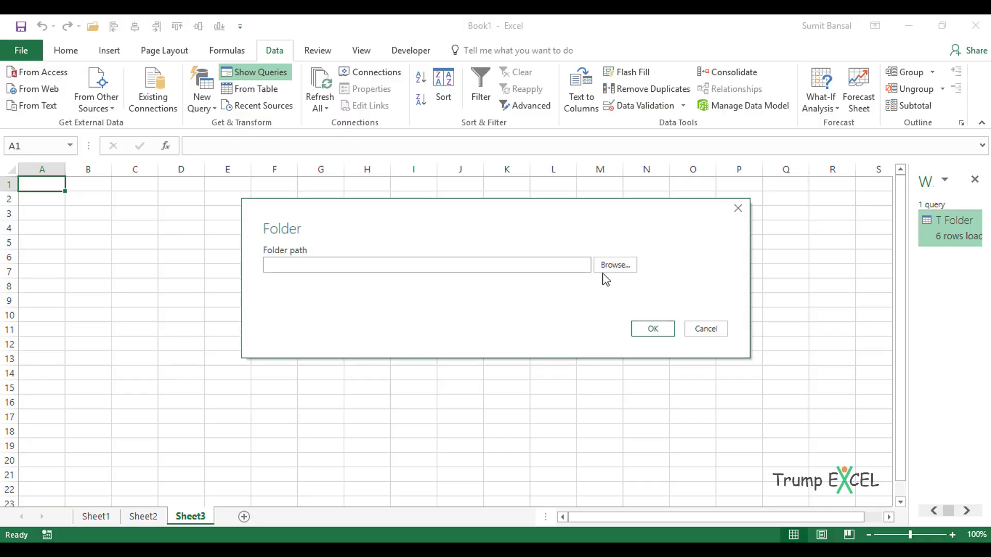
pyautogui.click(606, 271)
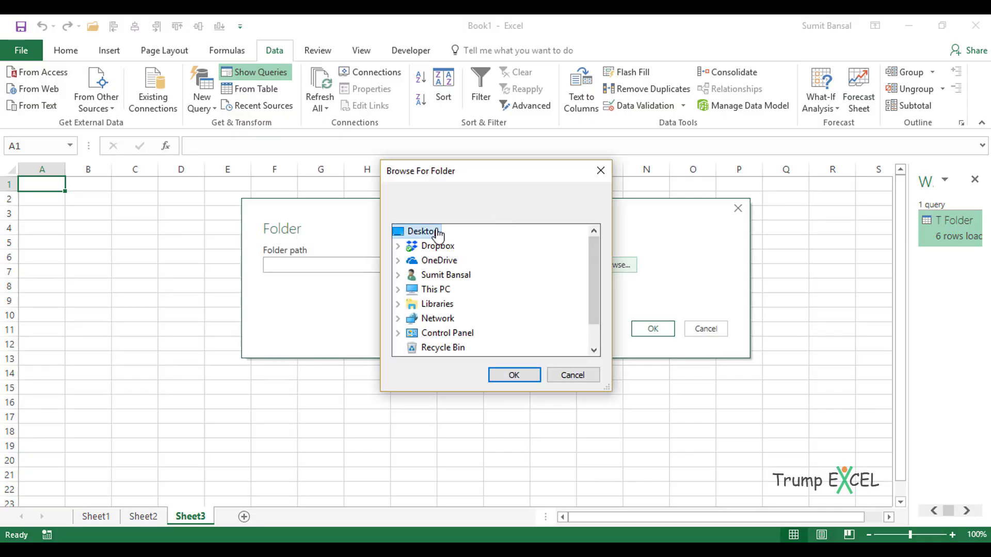
pyautogui.scroll(-1, 465, 309)
pyautogui.click(454, 347)
pyautogui.click(503, 376)
pyautogui.click(652, 329)
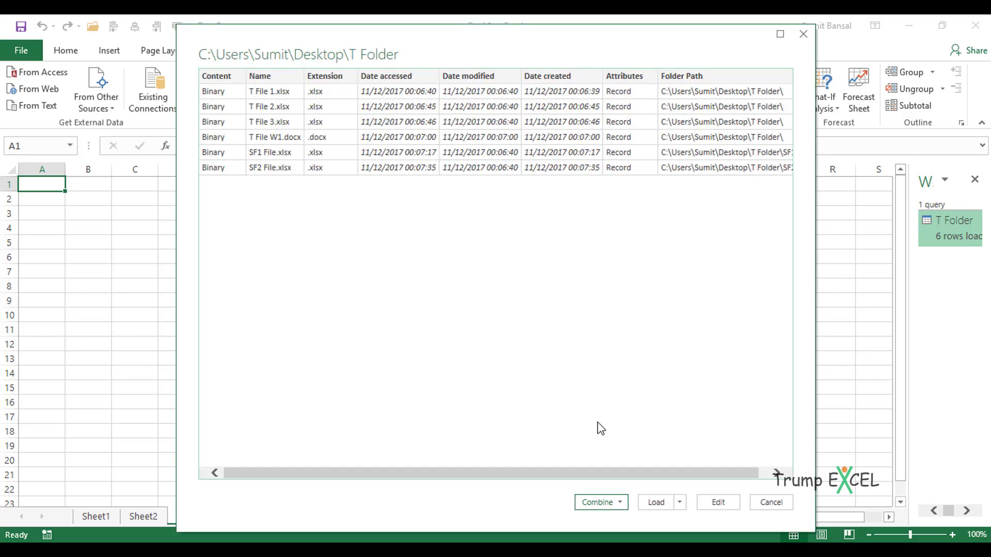
# Step: Open T Folder (2) in the Query Editor and delete its Date accessed, Date modified and Date created columns
pyautogui.click(718, 502)
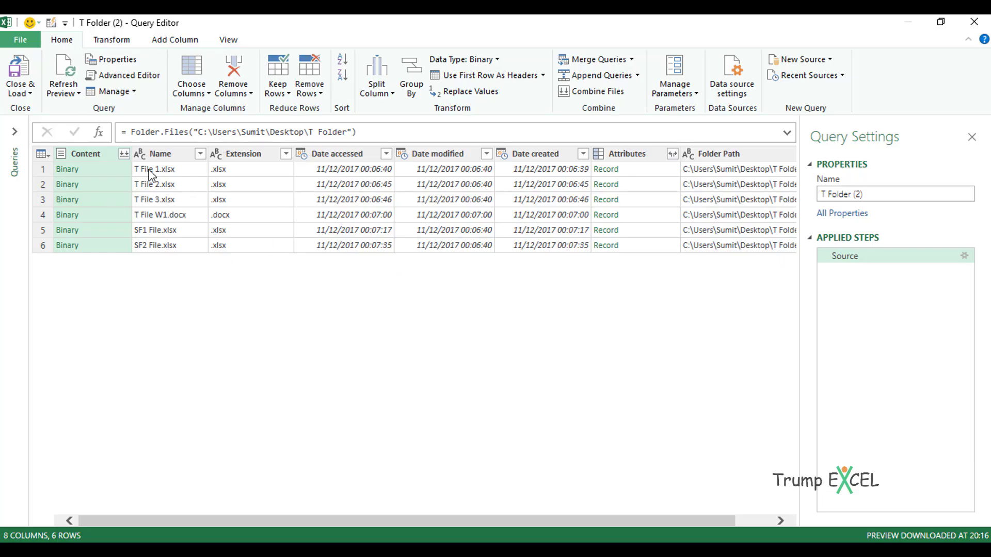
pyautogui.click(349, 159)
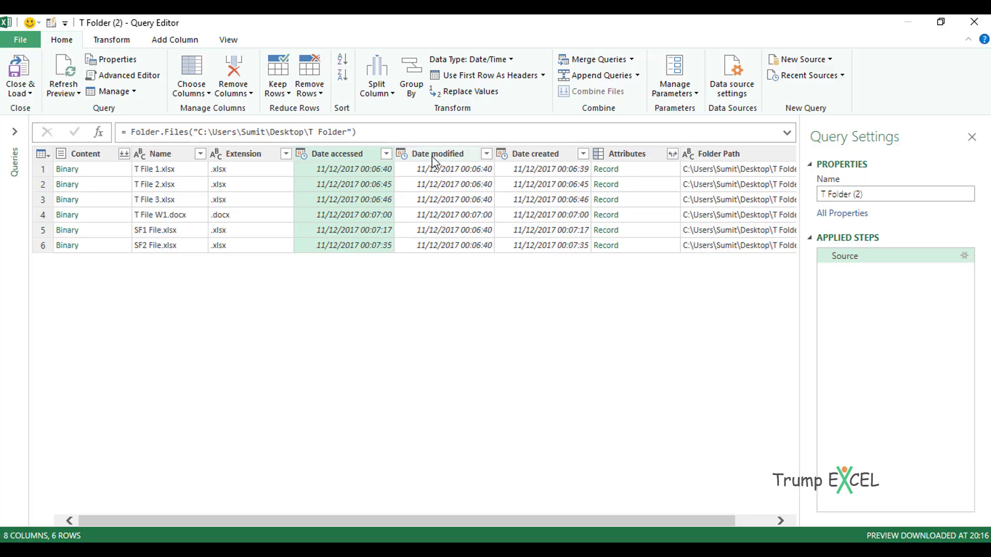
pyautogui.keyDown('ctrl'); pyautogui.click(462, 155); pyautogui.keyUp('ctrl')
pyautogui.keyDown('ctrl'); pyautogui.click(521, 152); pyautogui.keyUp('ctrl')
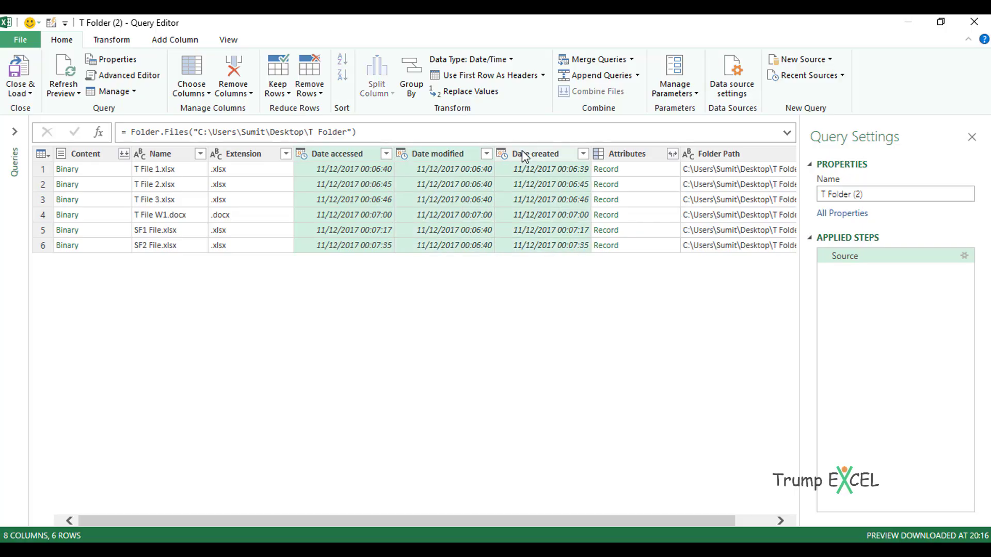
pyautogui.rightClick(522, 150)
pyautogui.click(550, 181)
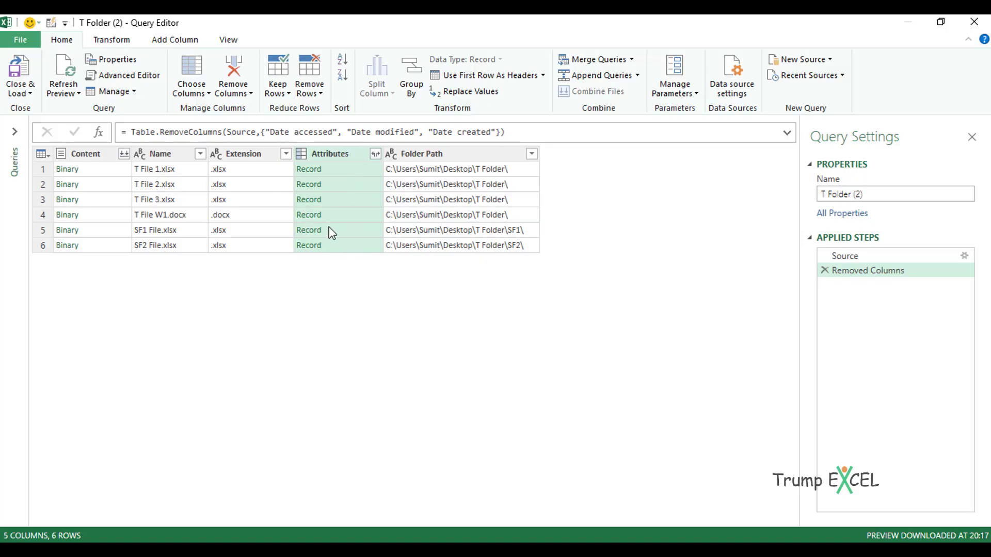
# Step: Expand Attributes keeping only the Size, ReadOnly and Hidden fields
pyautogui.click(375, 154)
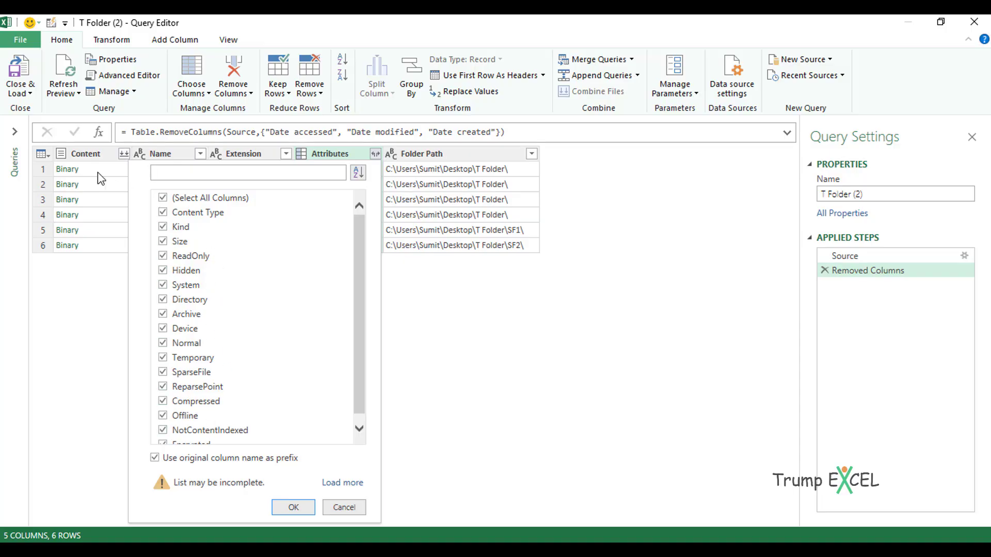
pyautogui.click(163, 198)
pyautogui.click(162, 241)
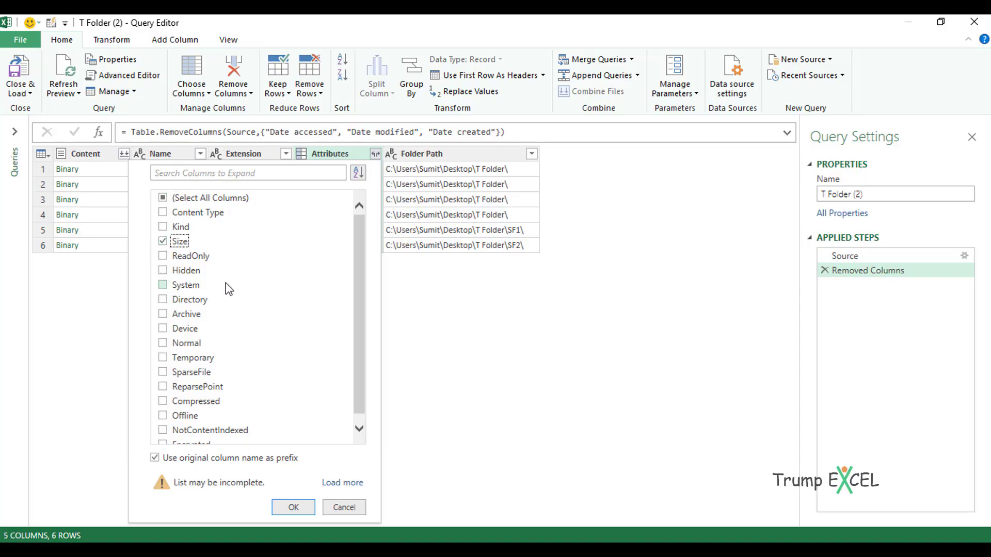
pyautogui.click(165, 270)
pyautogui.click(163, 255)
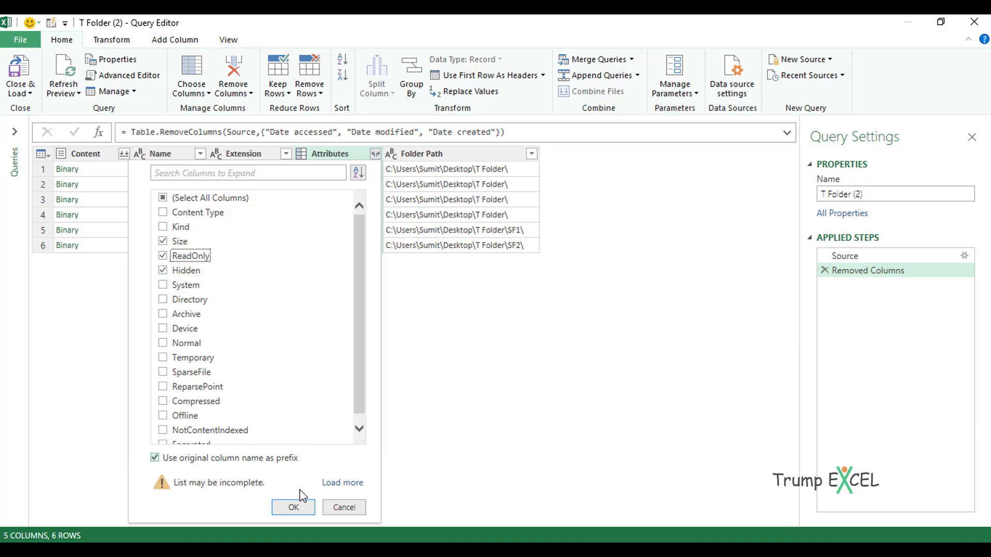
pyautogui.click(297, 509)
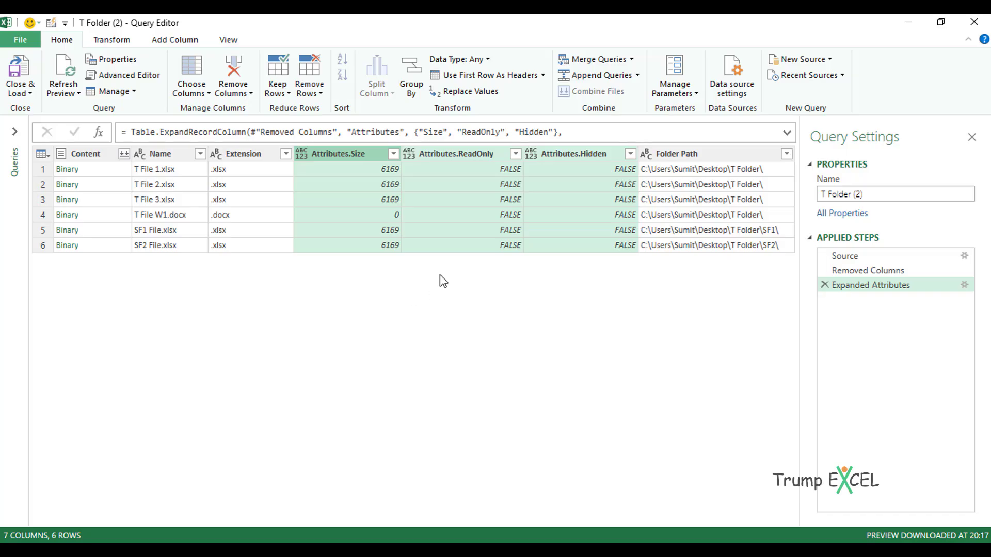
# Step: Close & Load the query to Sheet4, then filter the Extension column to .xlsx only
pyautogui.click(18, 73)
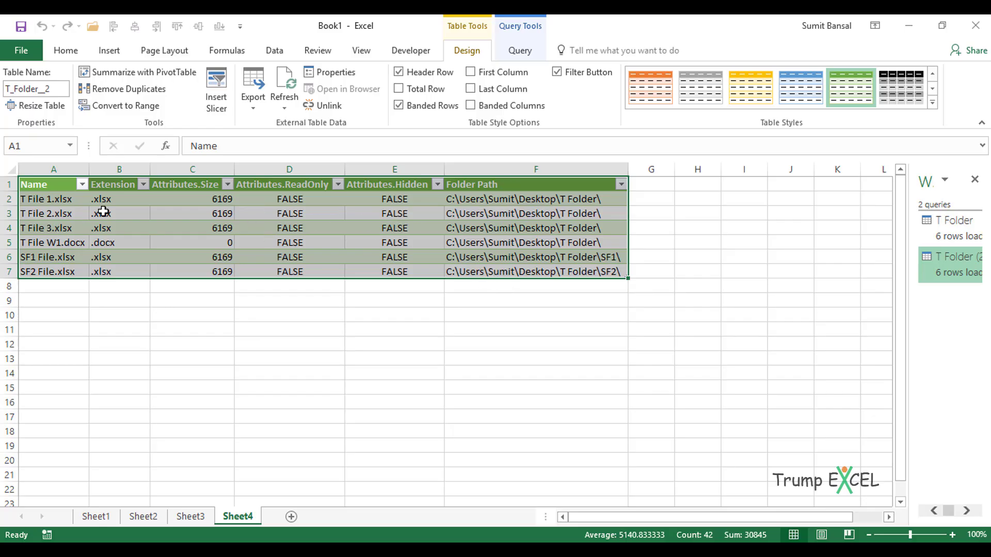
pyautogui.click(144, 186)
pyautogui.click(72, 325)
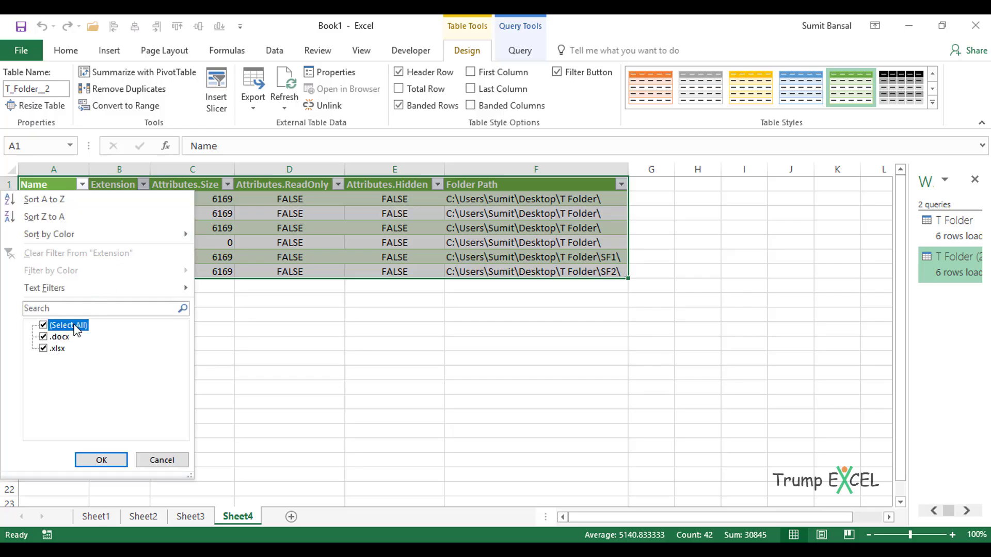
pyautogui.click(58, 349)
pyautogui.click(100, 461)
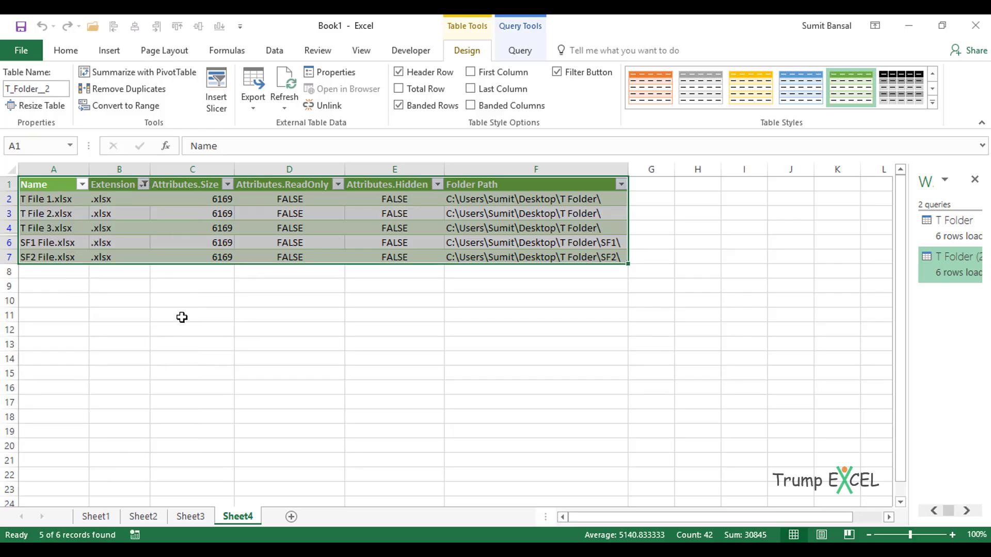
# Step: Reset the Extension filter to Select All so all six files show again
pyautogui.click(144, 185)
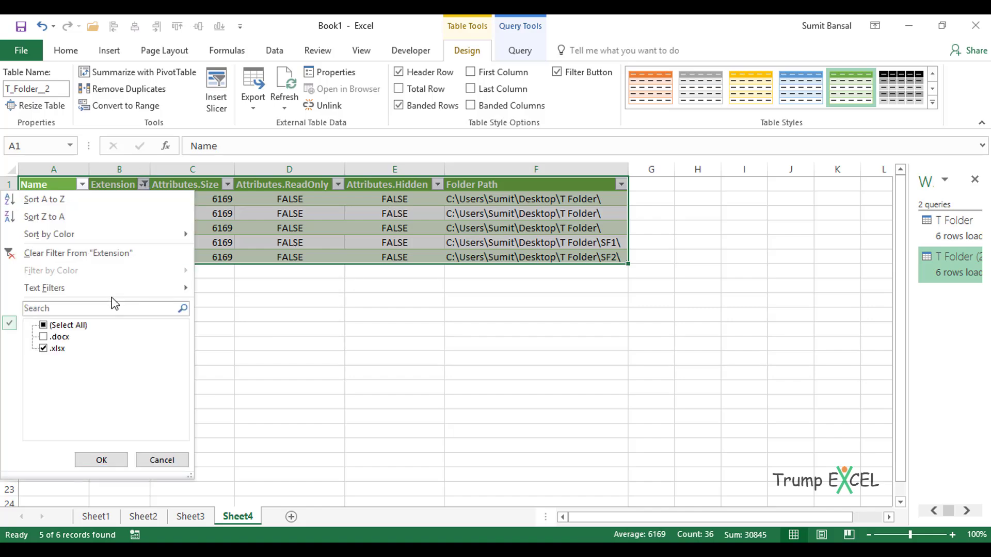
pyautogui.click(73, 325)
pyautogui.click(102, 460)
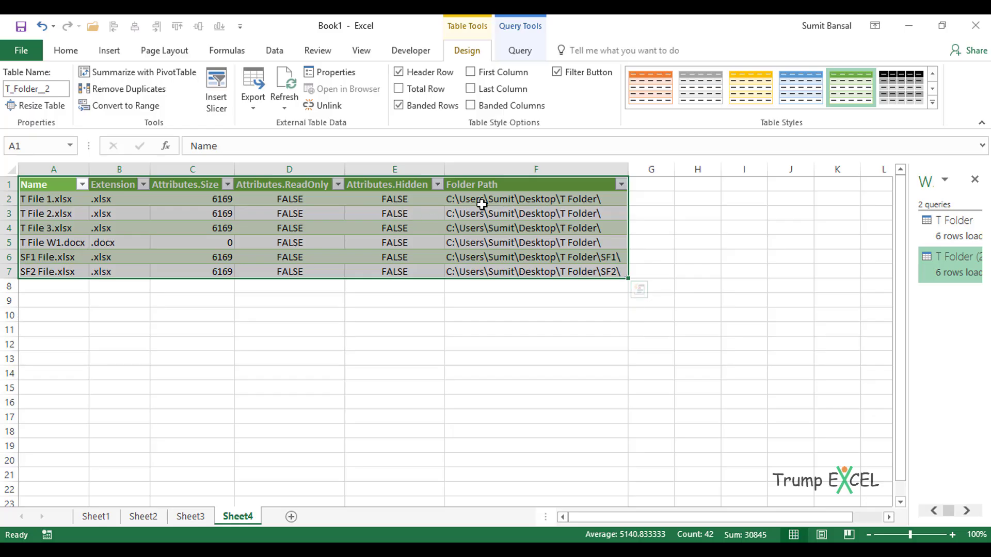